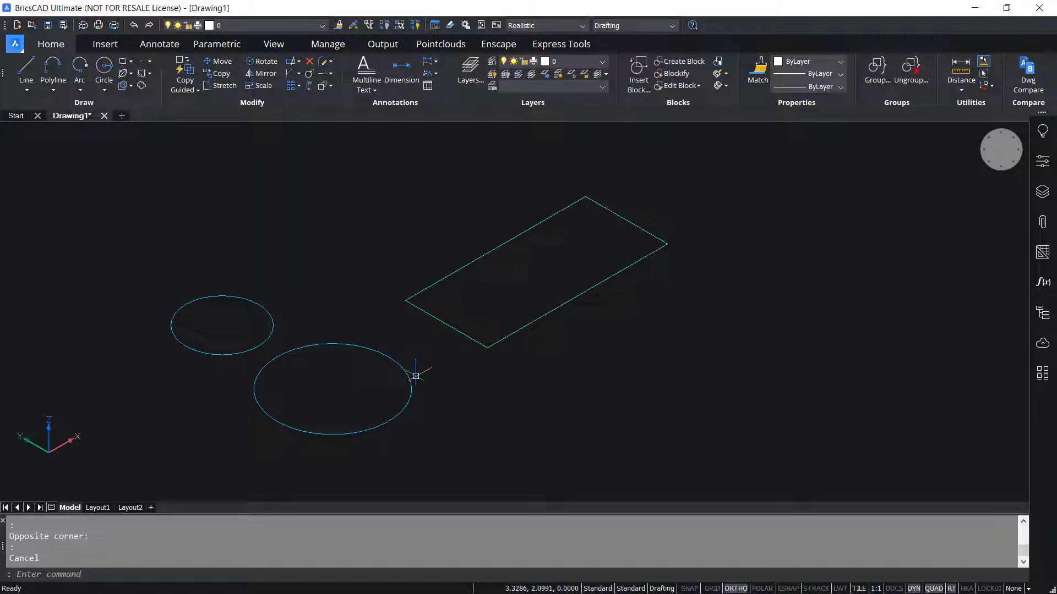
Step: Select both circles, then the large circle with the rectangle, clearing each selection
mouse_move(410, 375)
left_click_drag(300, 370, 248, 341)
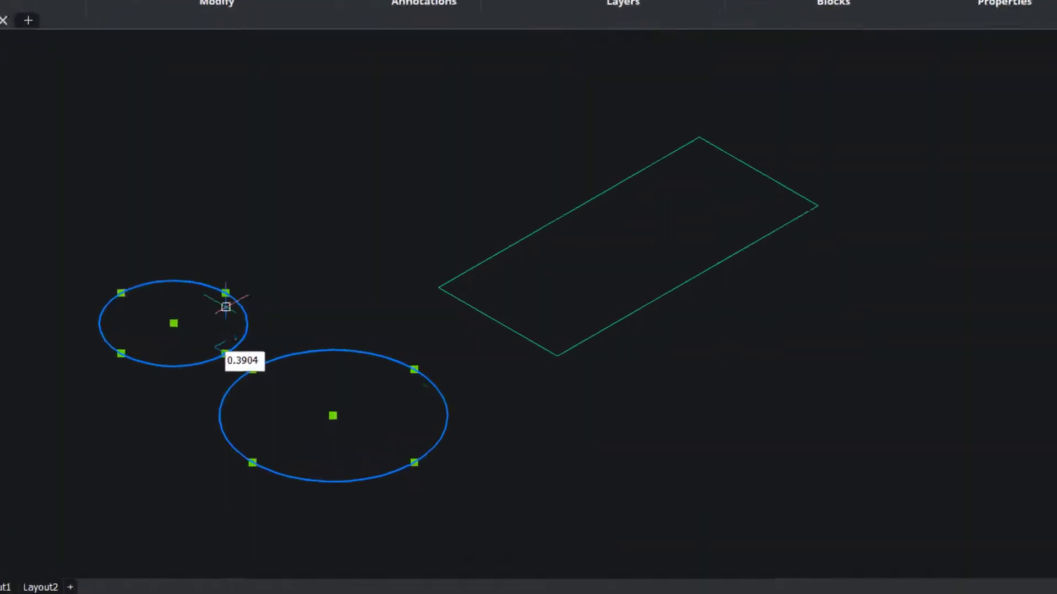
mouse_move(439, 391)
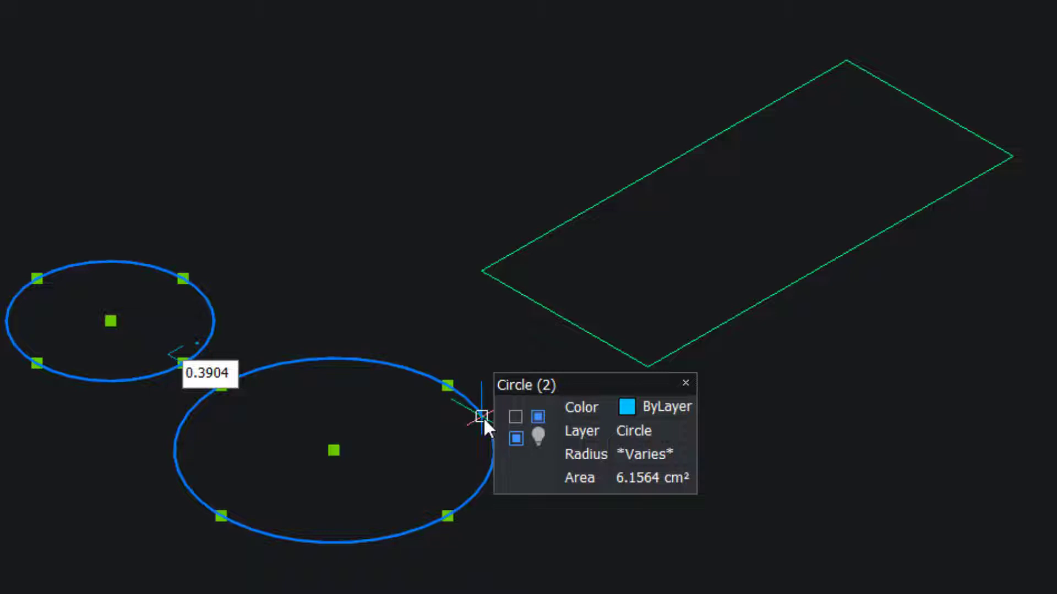
key("Escape")
left_click(836, 533)
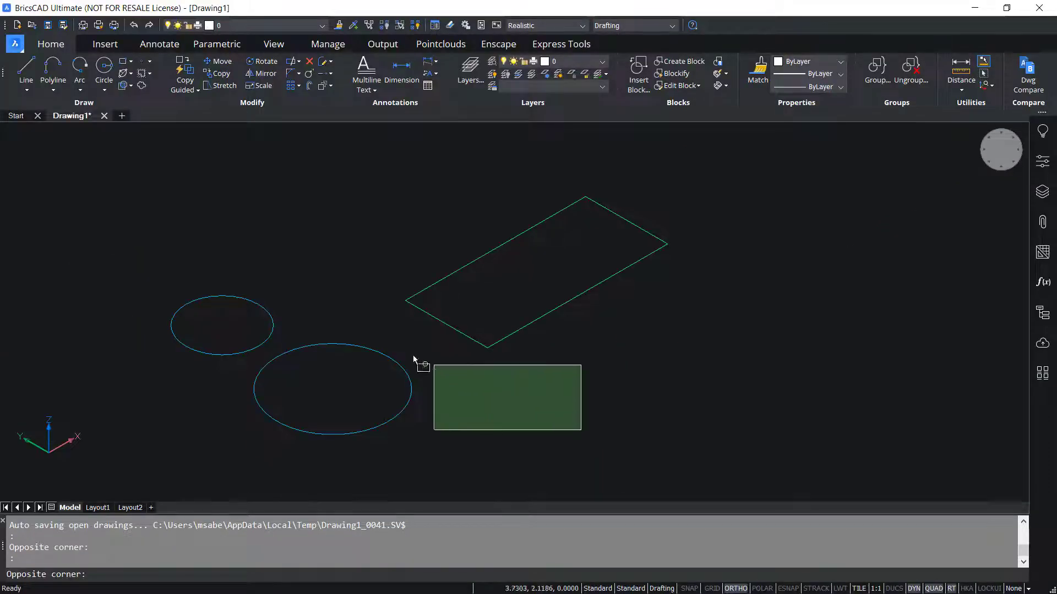
left_click(398, 332)
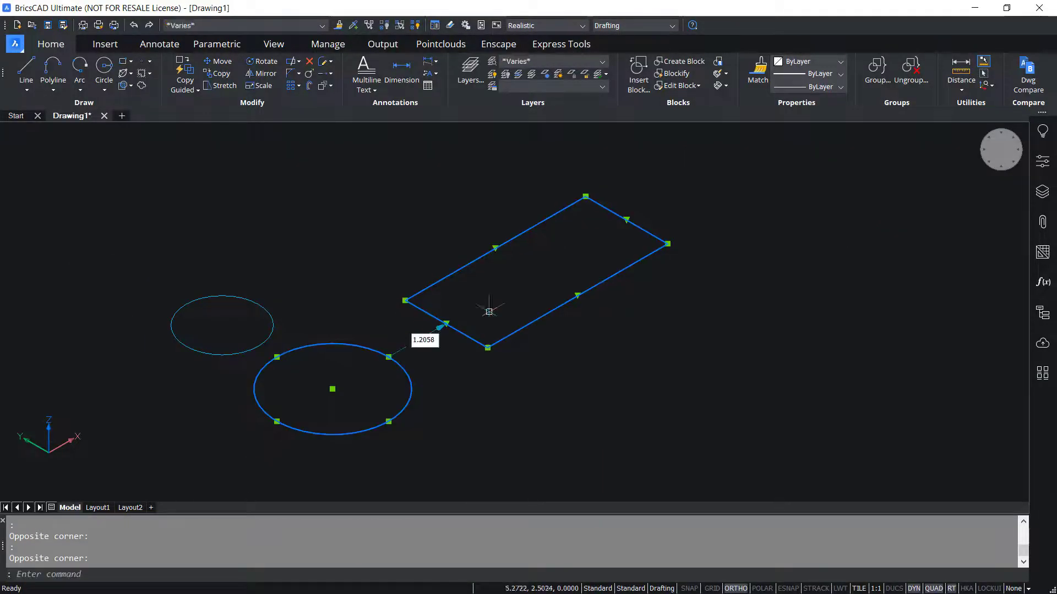
mouse_move(625, 270)
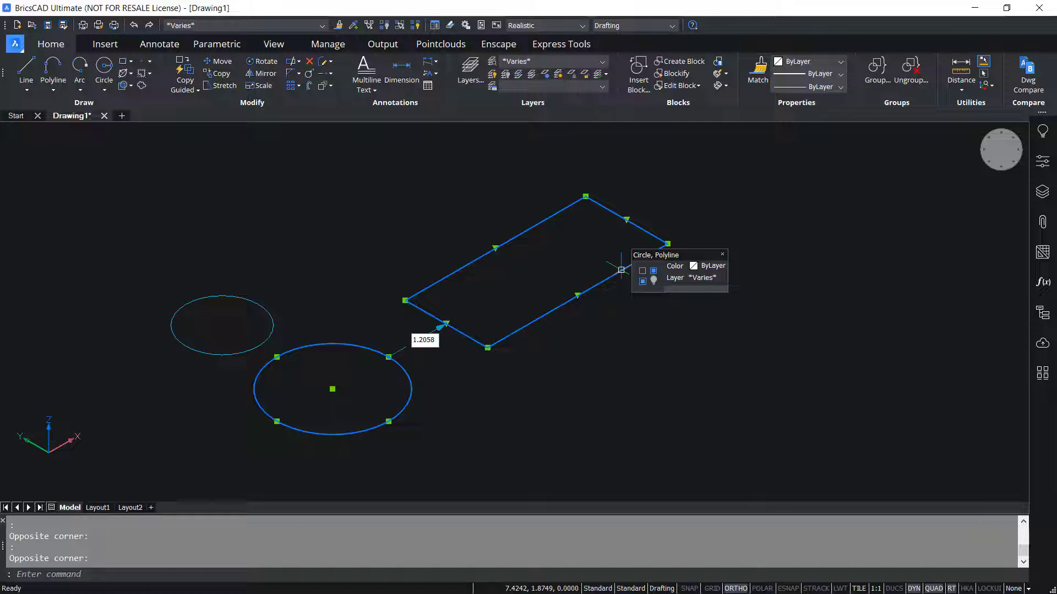
key("Escape")
key("Escape")
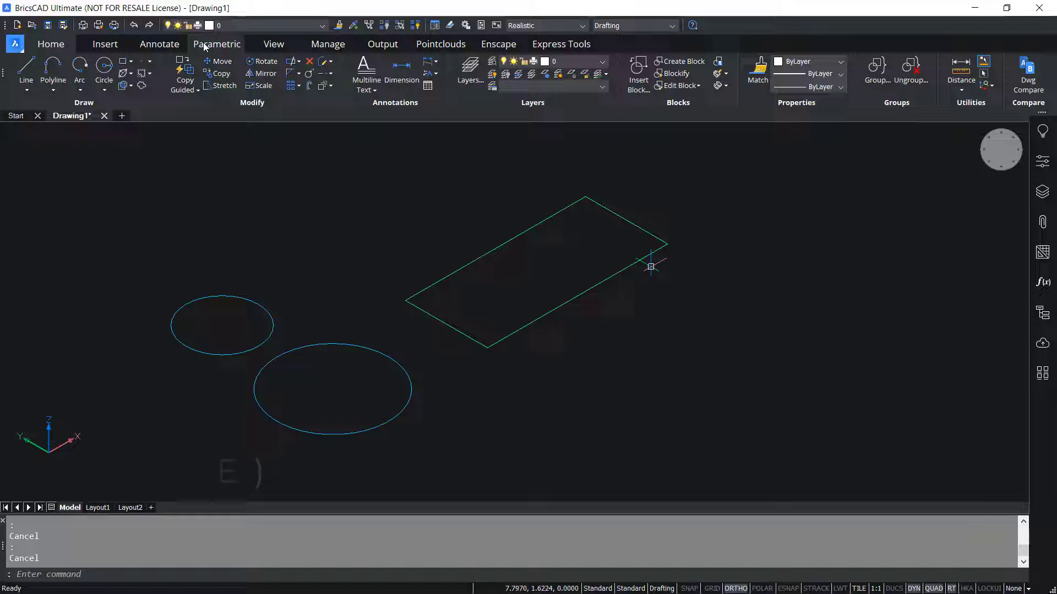
Step: Open Customize with CUI, cancel it, then reopen it from the ribbon's context menu
type("CUI")
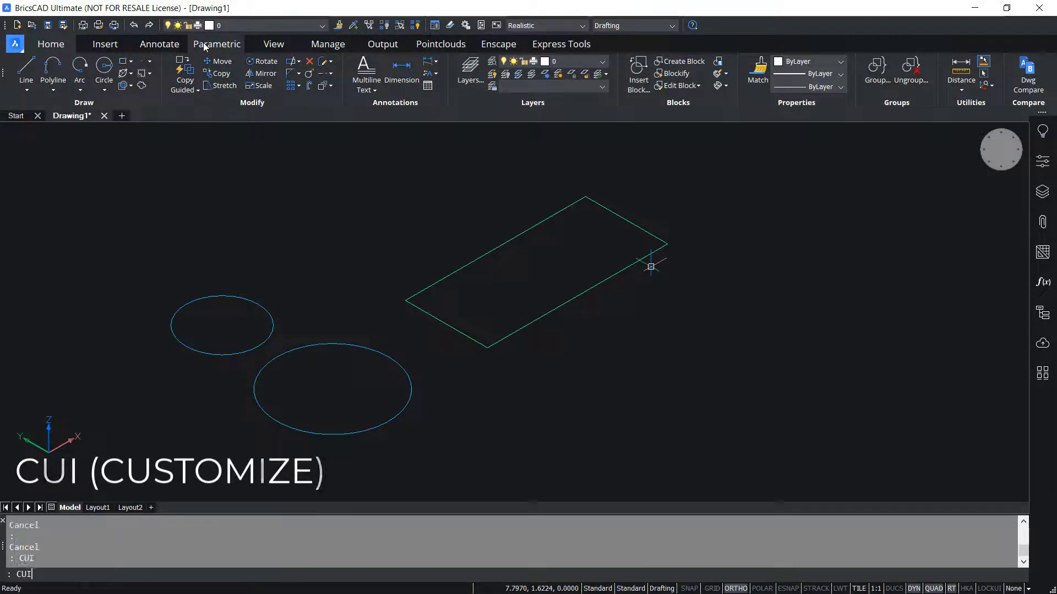
key("Return")
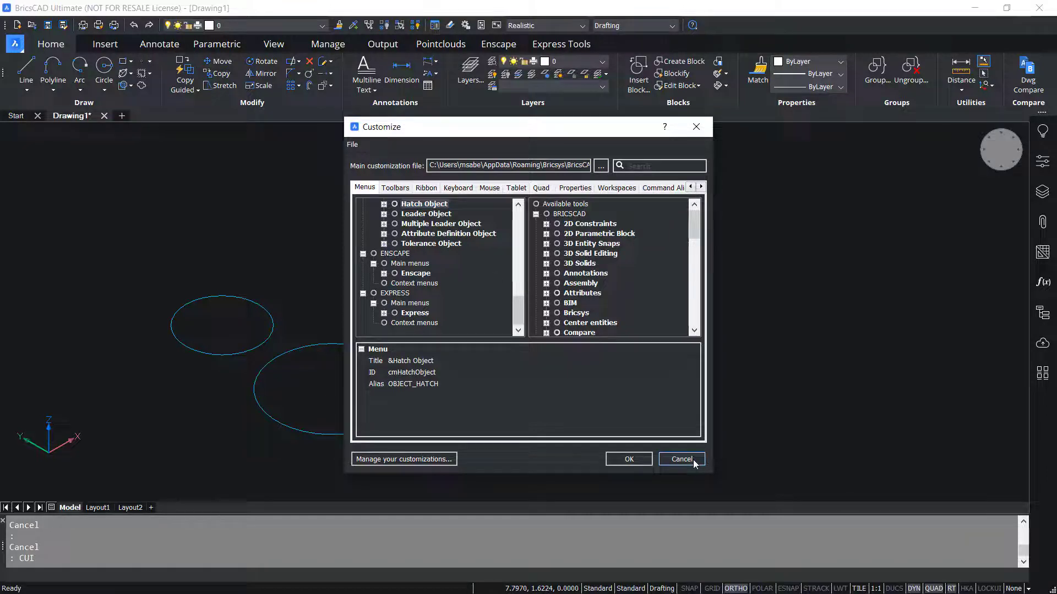
left_click(676, 457)
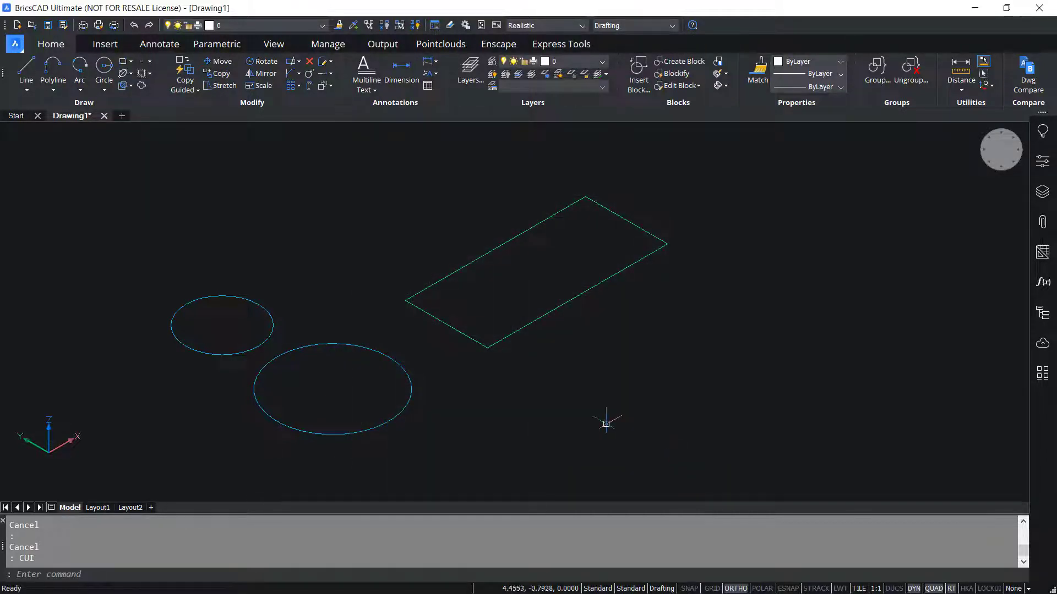
right_click(463, 109)
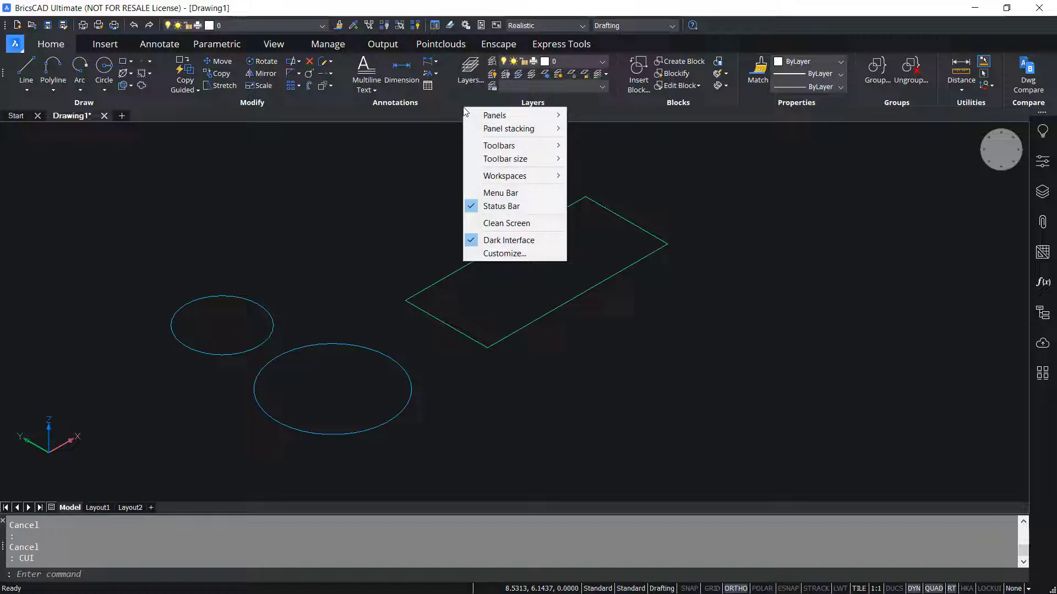
left_click(500, 254)
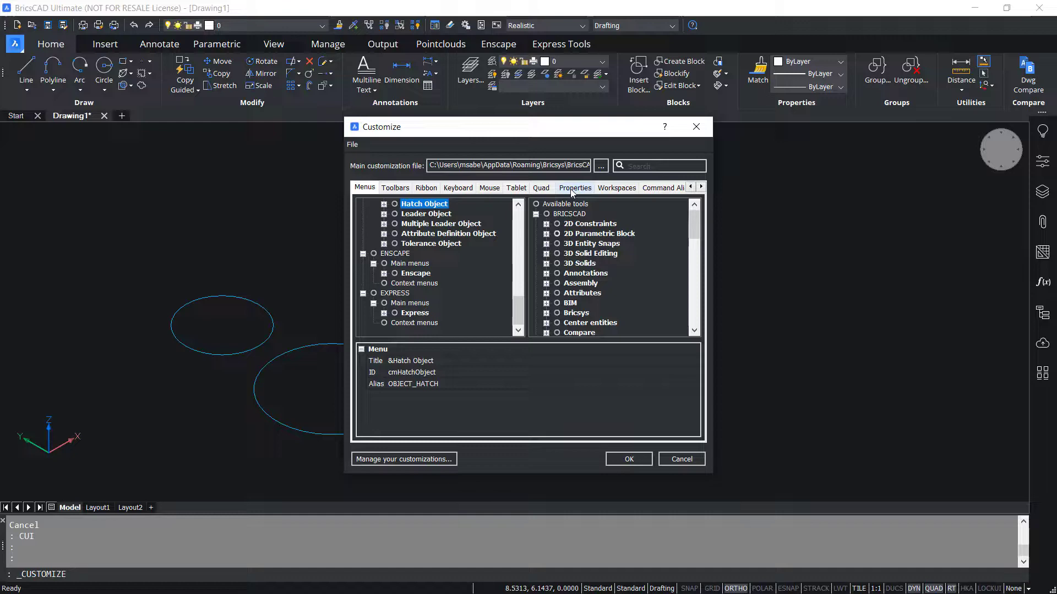
Step: In the Properties tab, add Center and Circumference to the Circle rollover tip
left_click(572, 189)
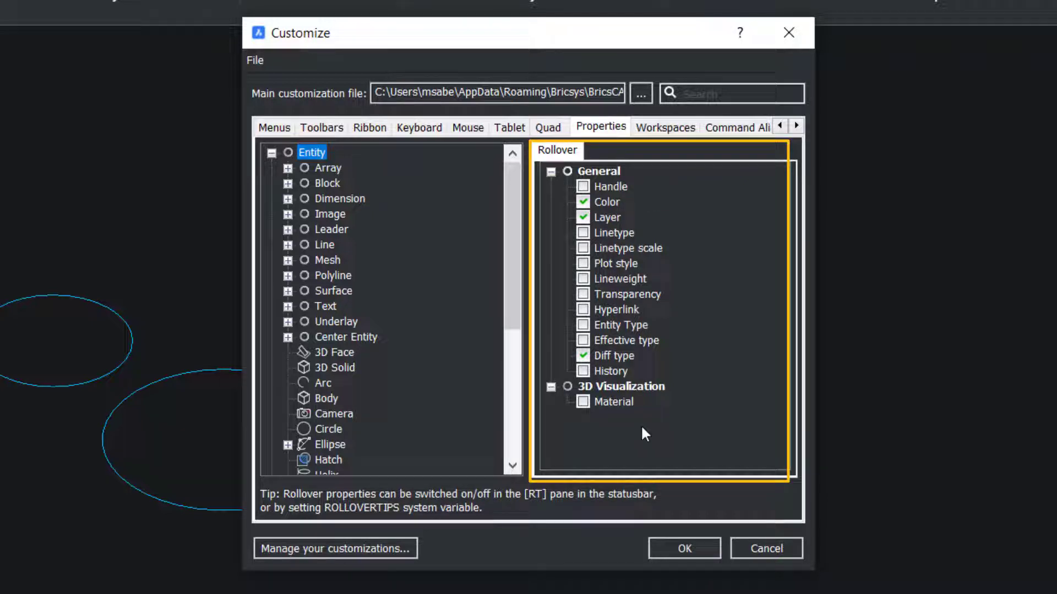
left_click(329, 429)
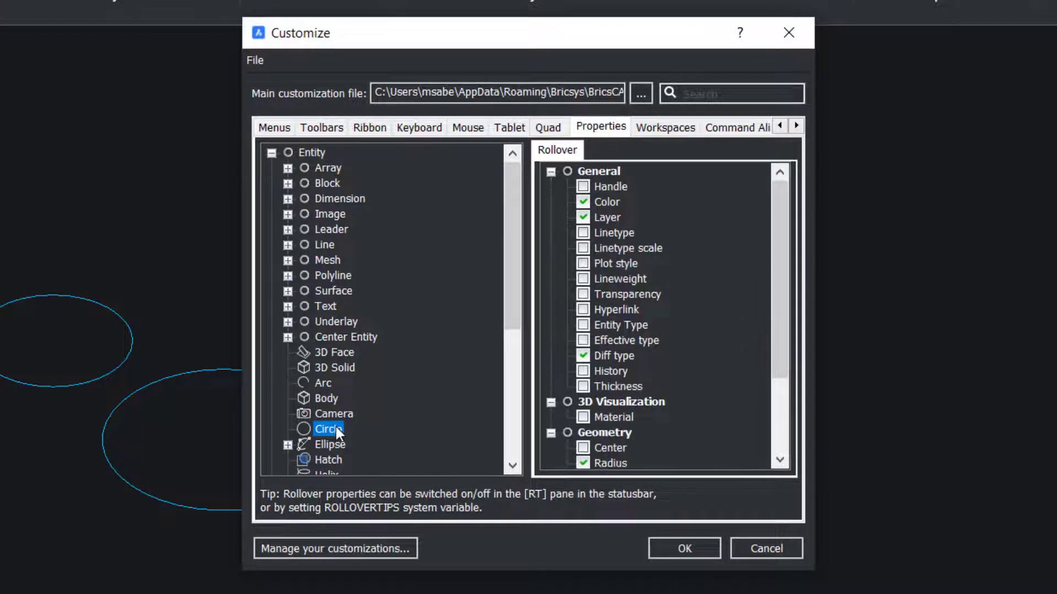
left_click_drag(778, 229, 779, 310)
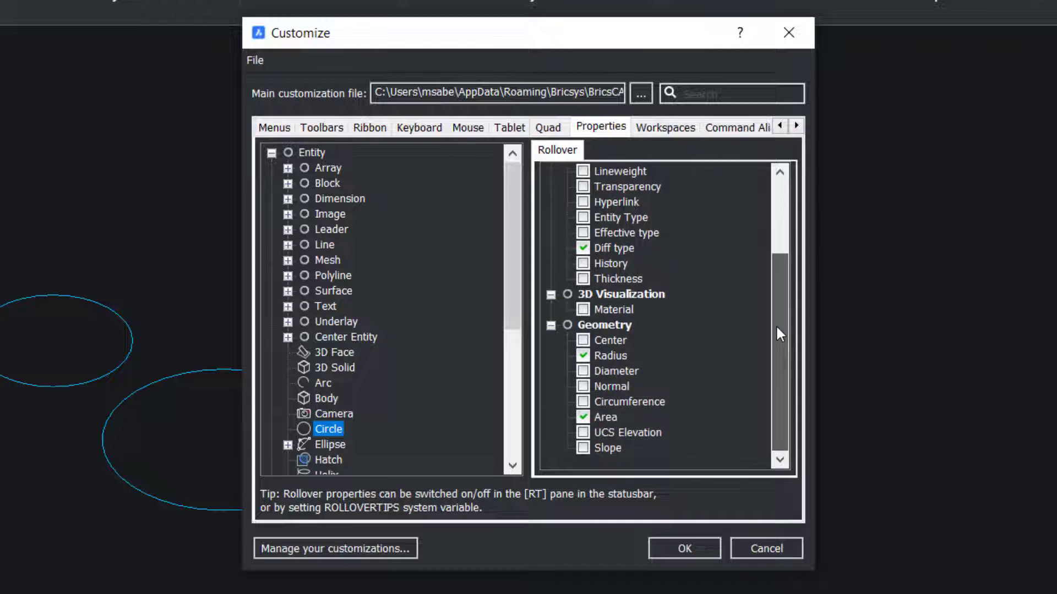
scroll(769, 268, "up", 1)
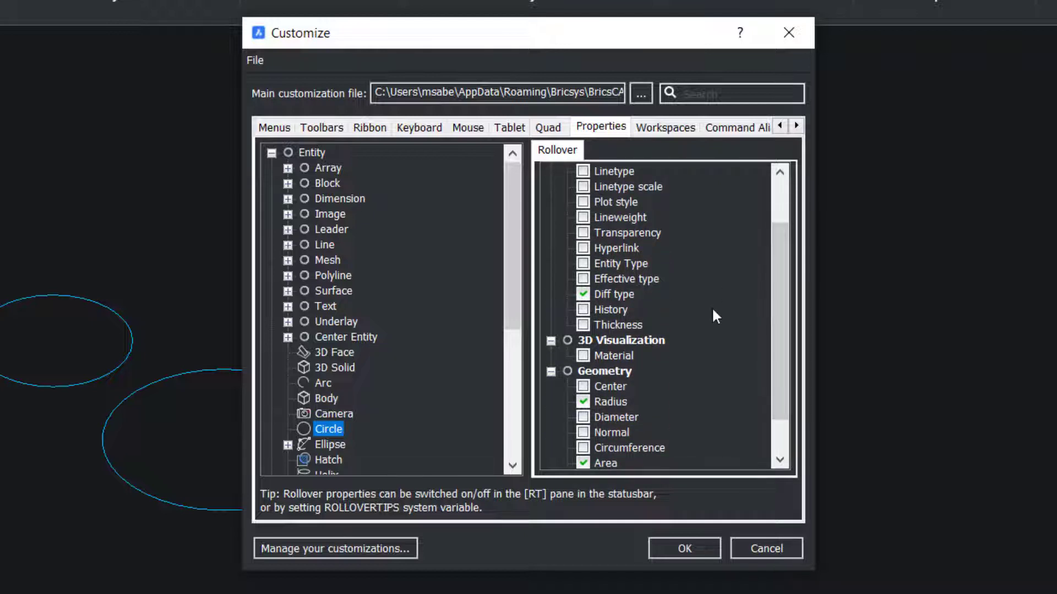
scroll(688, 335, "up", 1)
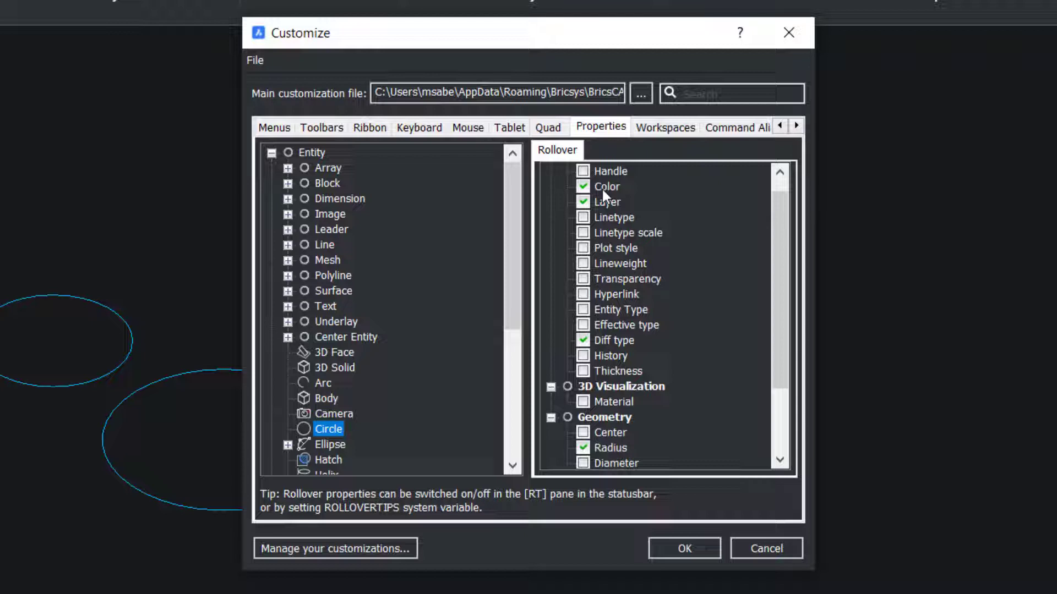
mouse_move(785, 306)
left_mouse_down()
mouse_move(781, 316)
mouse_move(778, 302)
left_mouse_up()
scroll(619, 247, "down", 2)
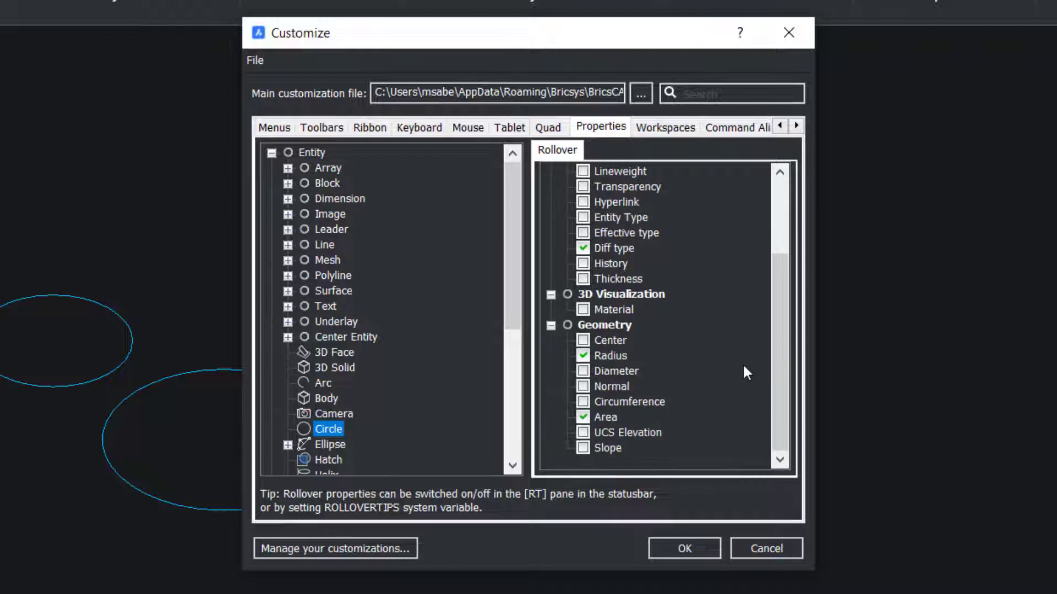
left_click(584, 400)
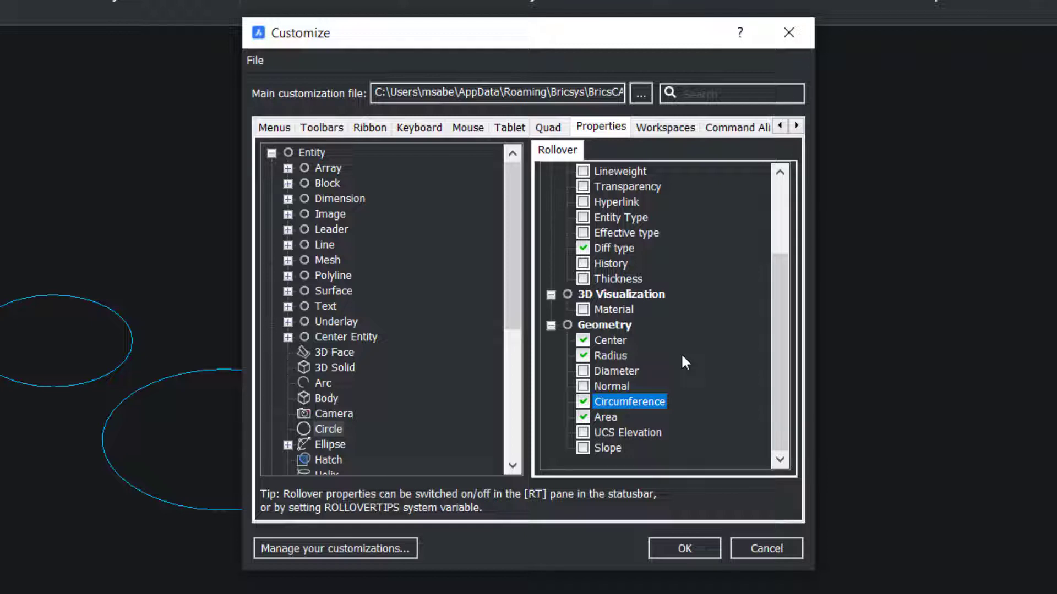
Step: Save the customization and check the large circle's tip: Radius, Circumference and Area
left_click(687, 550)
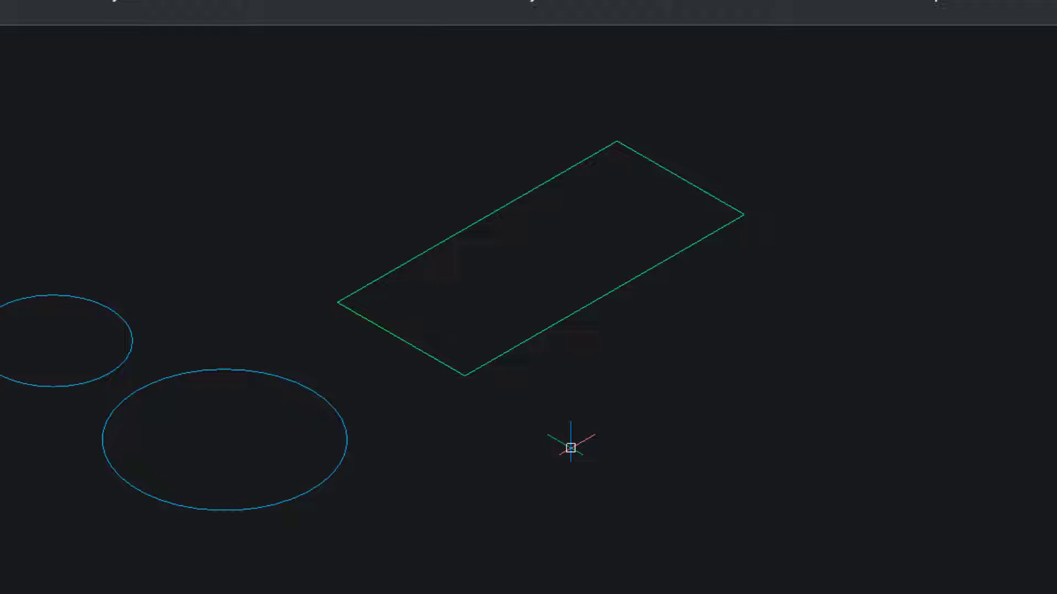
mouse_move(345, 431)
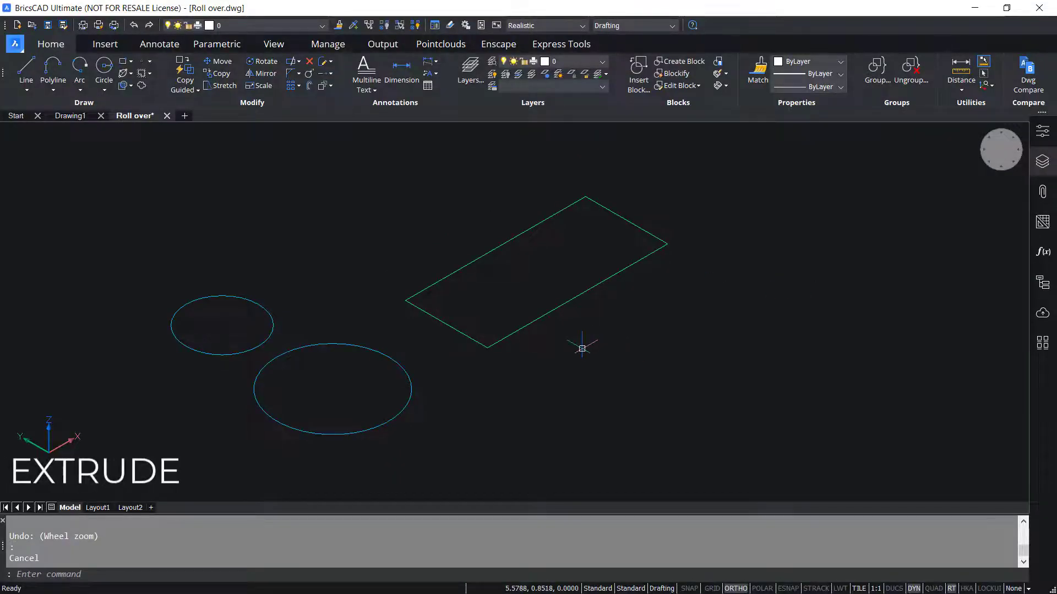
Step: Extrude the green rectangle to a height of 1.5 with EXT
type("EXT")
key("Return")
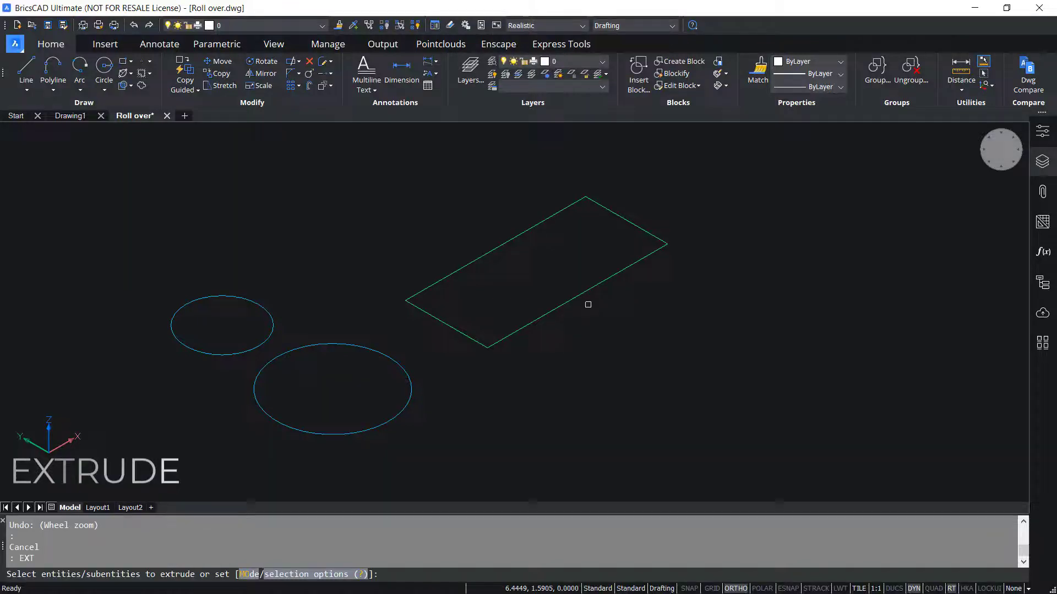
left_click(586, 290)
key("Return")
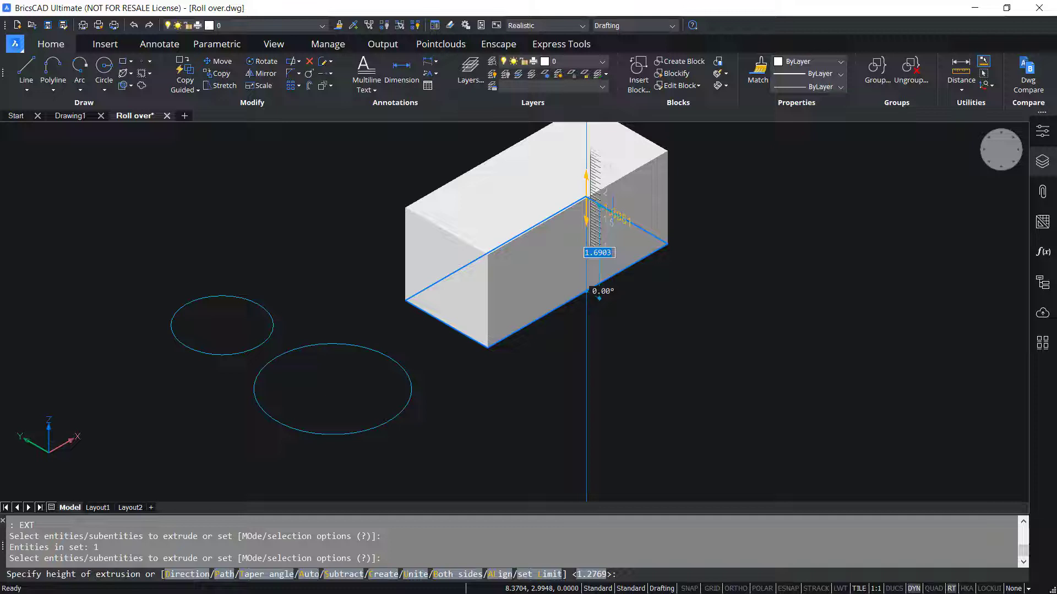
type("1.5")
key("Return")
middle_click_drag(808, 162, 754, 267)
key("Escape")
key("Escape")
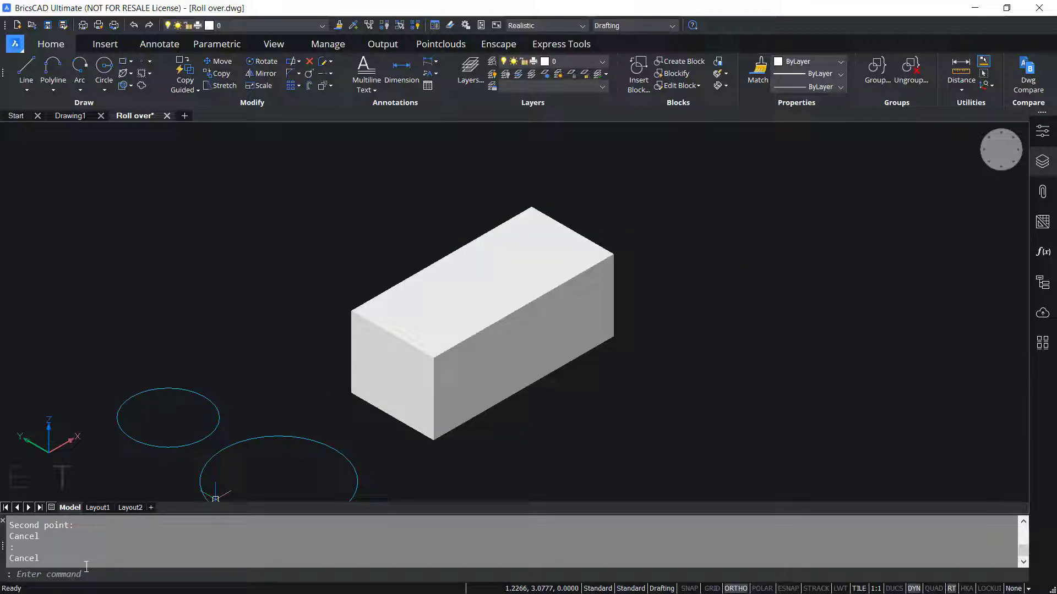
Step: Start a fillet and set its radius to 0.6
type("F")
key("Return")
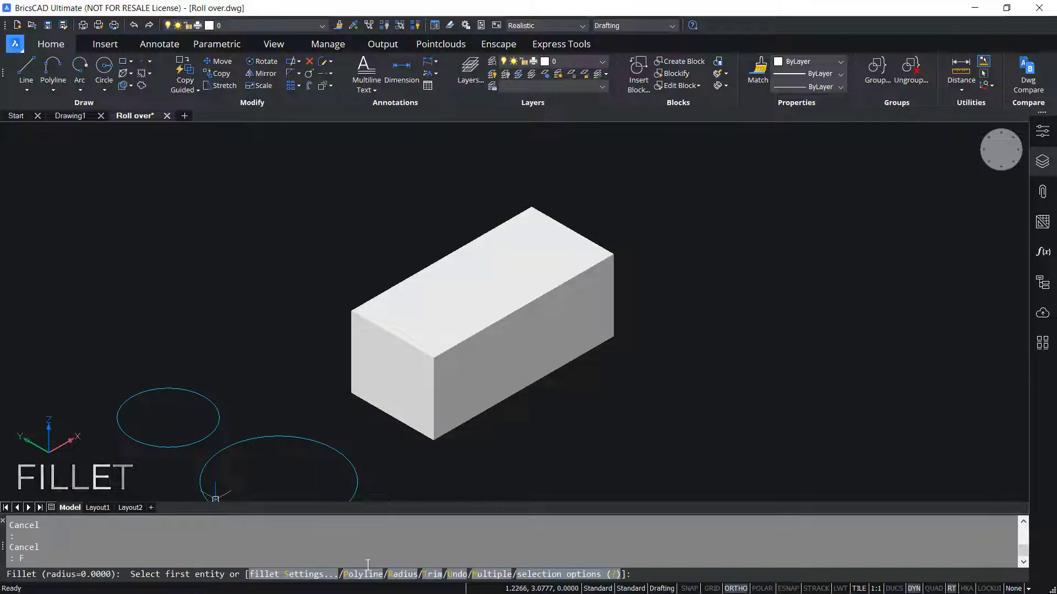
type("R")
key("Return")
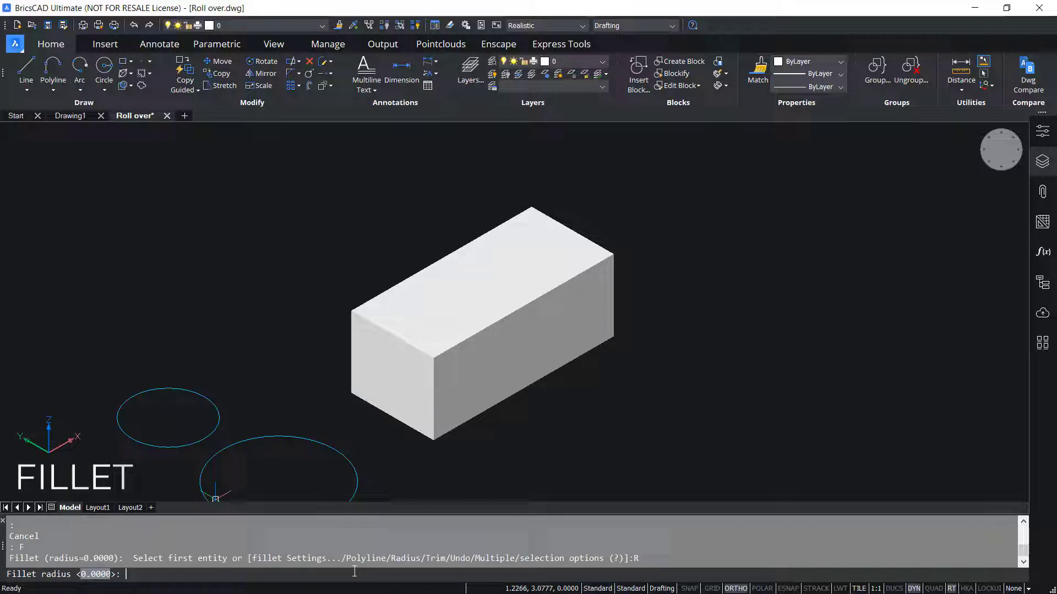
type("0.6")
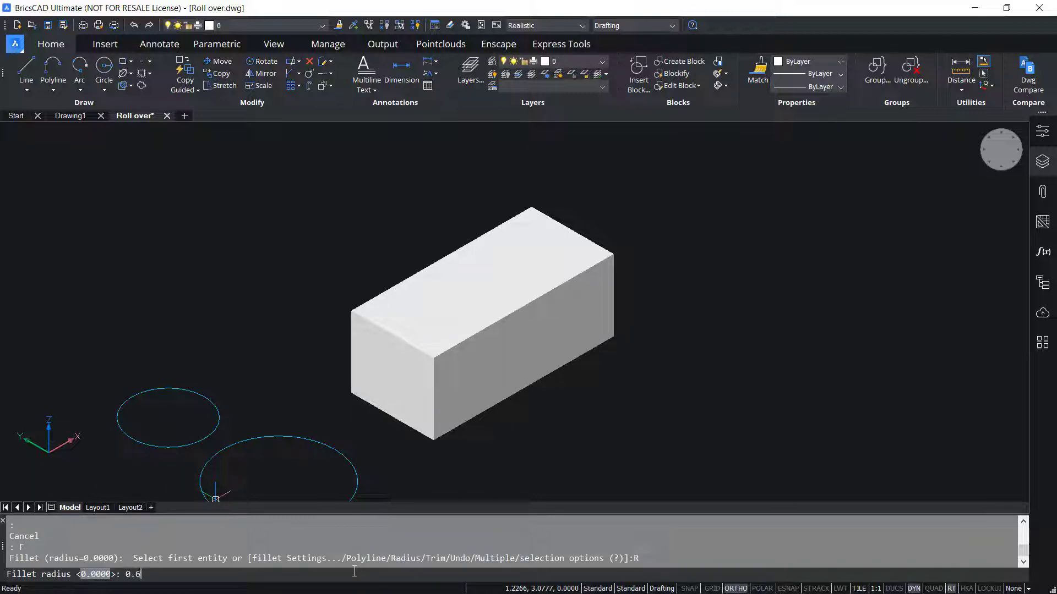
key("Return")
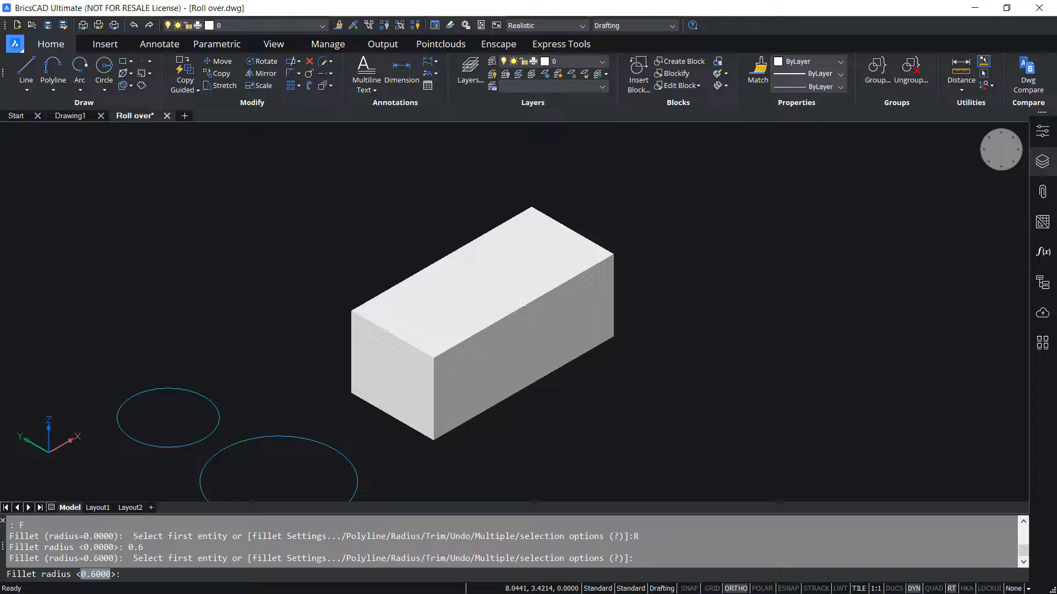
Step: Pick the box's top edges and apply the 0.6 fillets
left_click(551, 291)
key("Return")
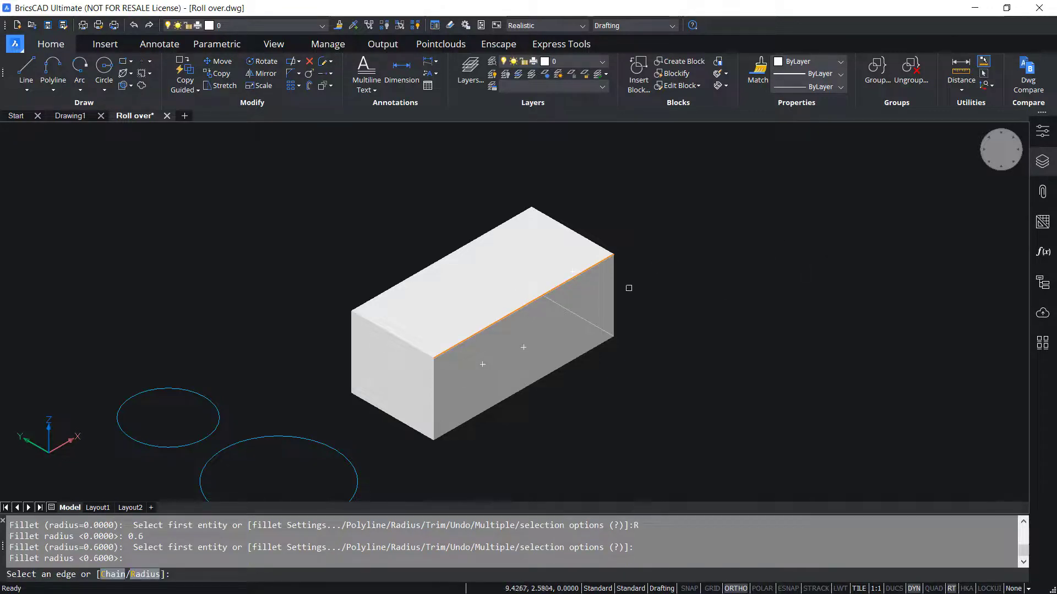
left_click(573, 231)
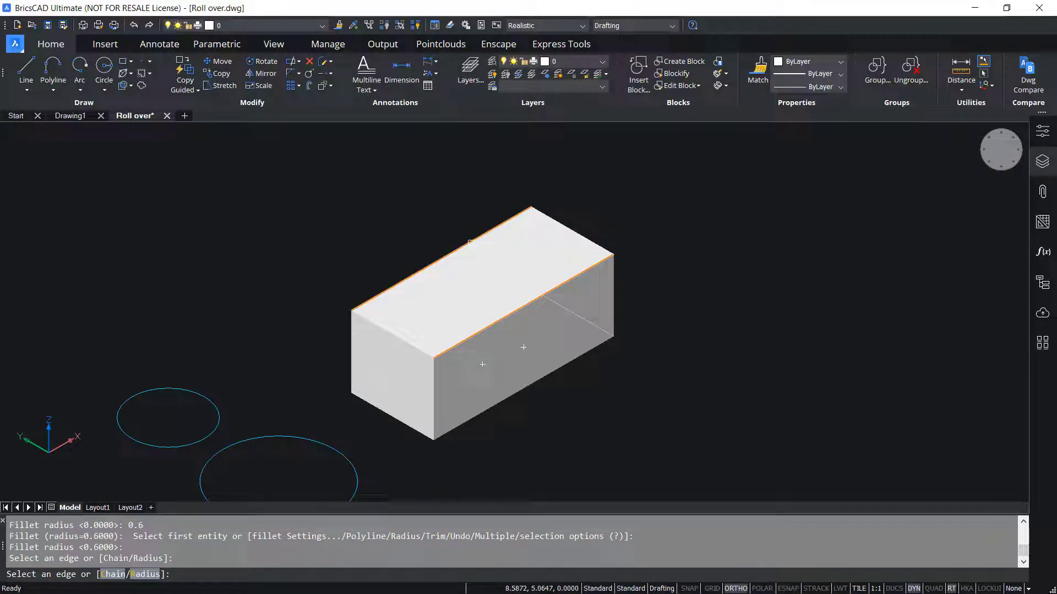
left_click(474, 236)
left_click(406, 343)
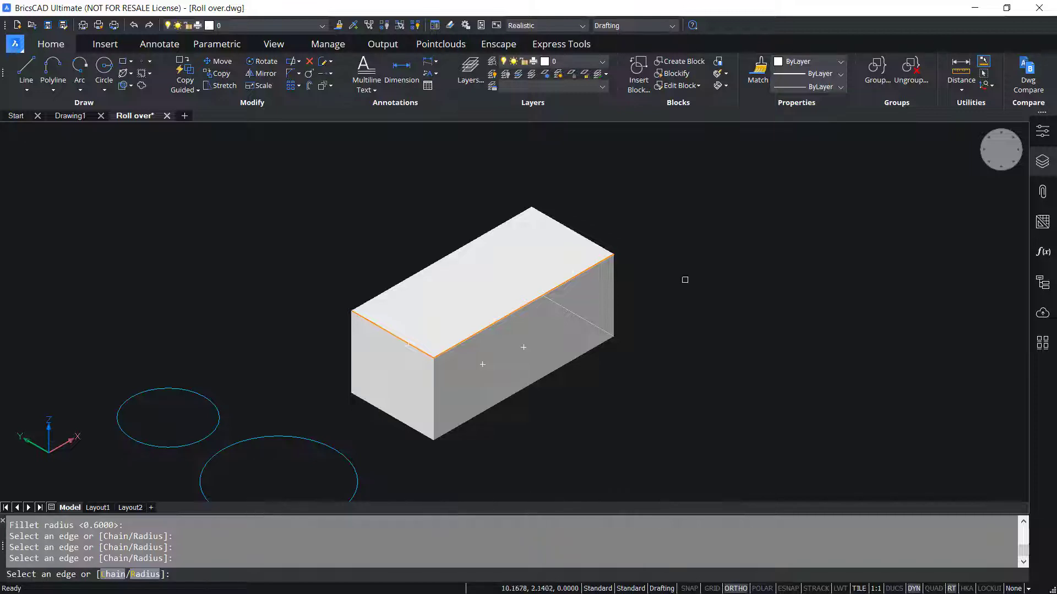
key("Return")
key("Escape")
key("Escape")
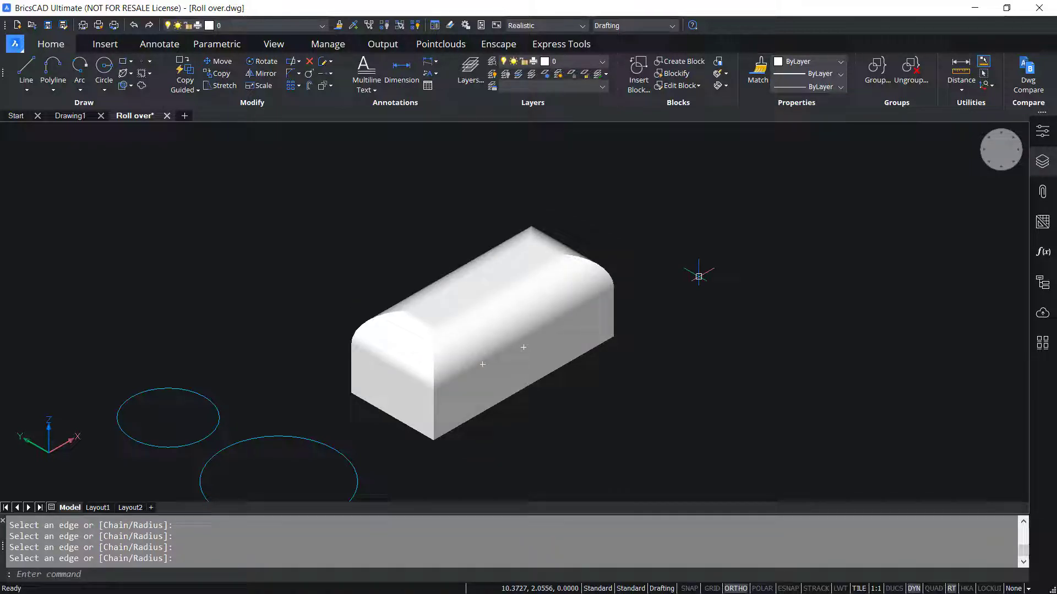
scroll(656, 260, "up", 2)
Step: Draw a small circle on the block's top and extrude it -1 into the block
left_click(656, 260)
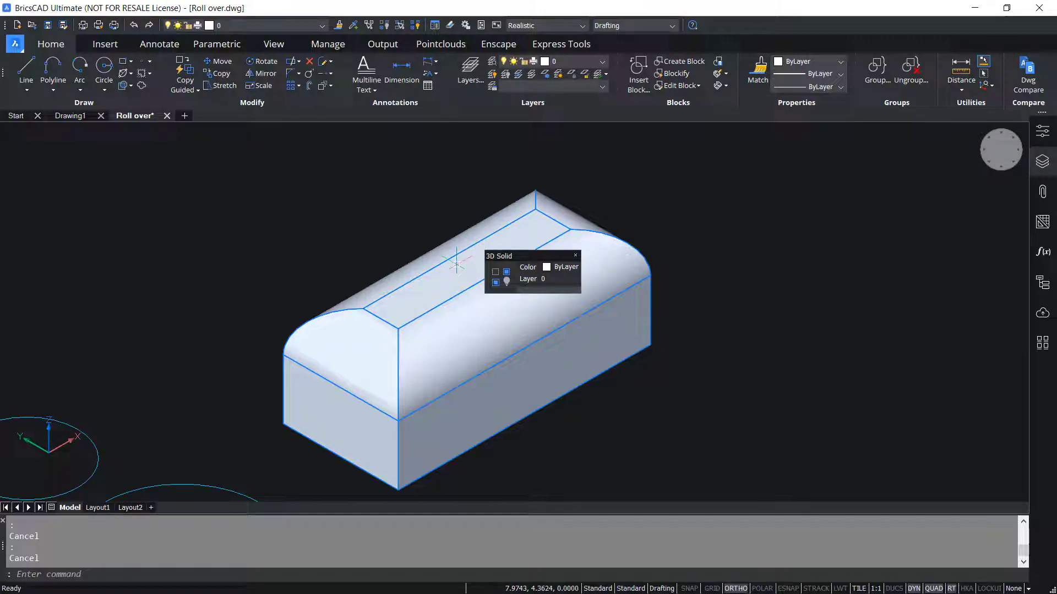
type("c")
key("Return")
left_click(490, 255)
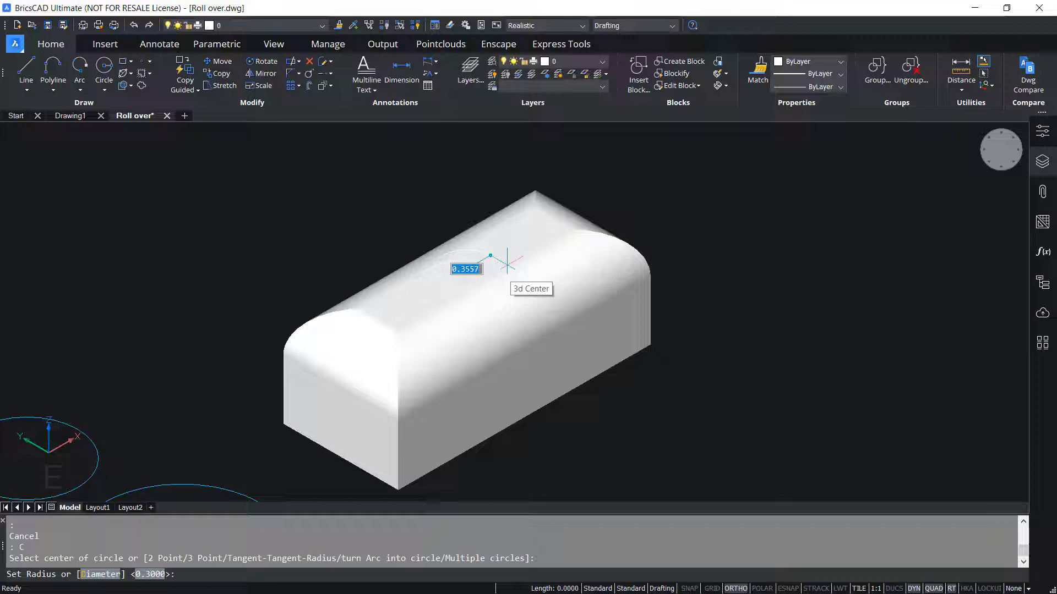
key("Escape")
key("Escape")
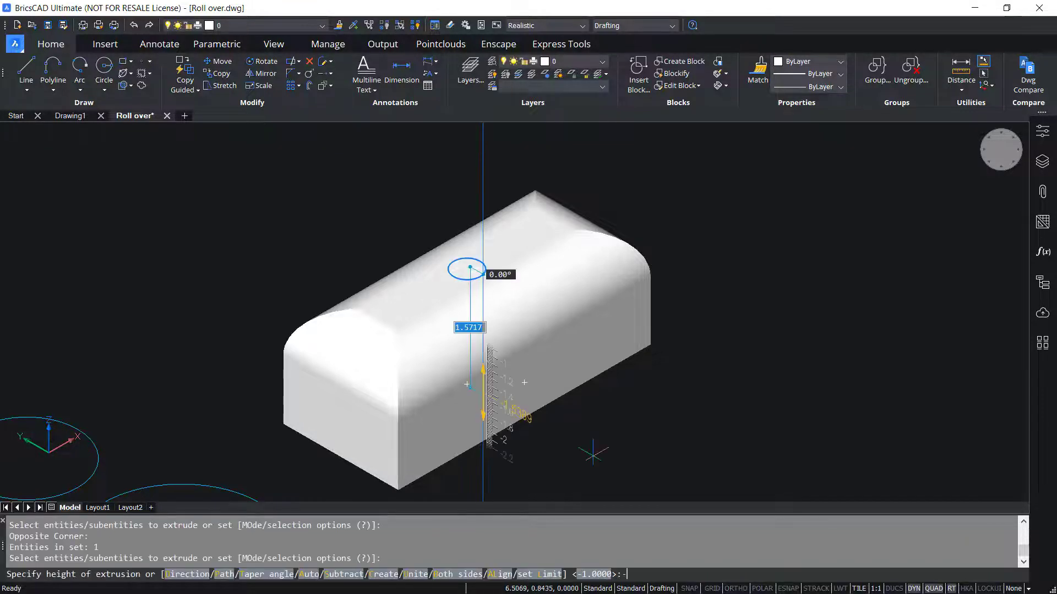
type("-1")
key("Return")
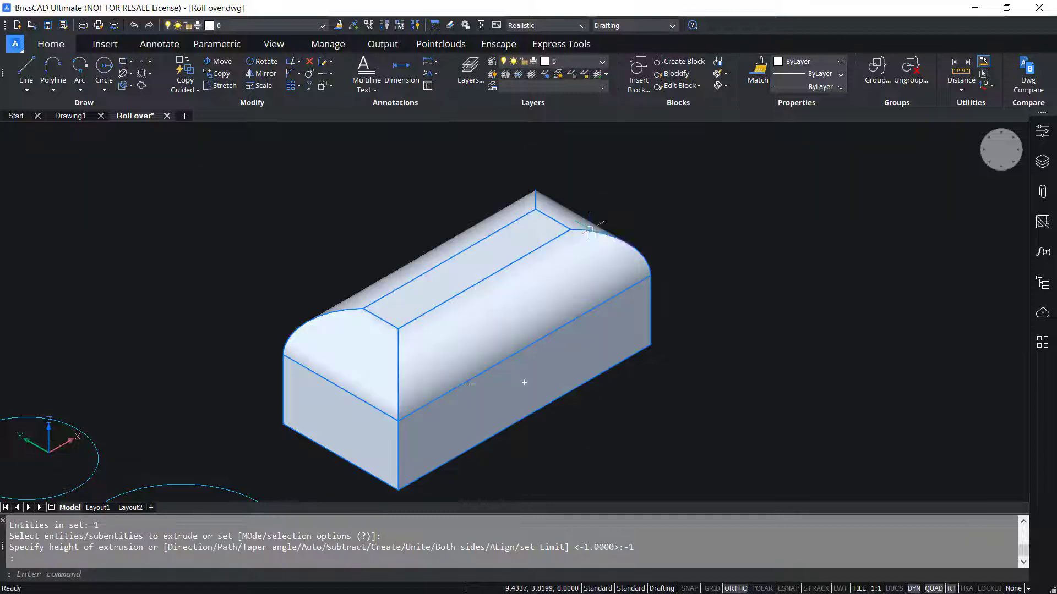
Step: Subtract the small cylinder from the rounded block with SU
key("Escape")
key("Escape")
type("su")
key("Return")
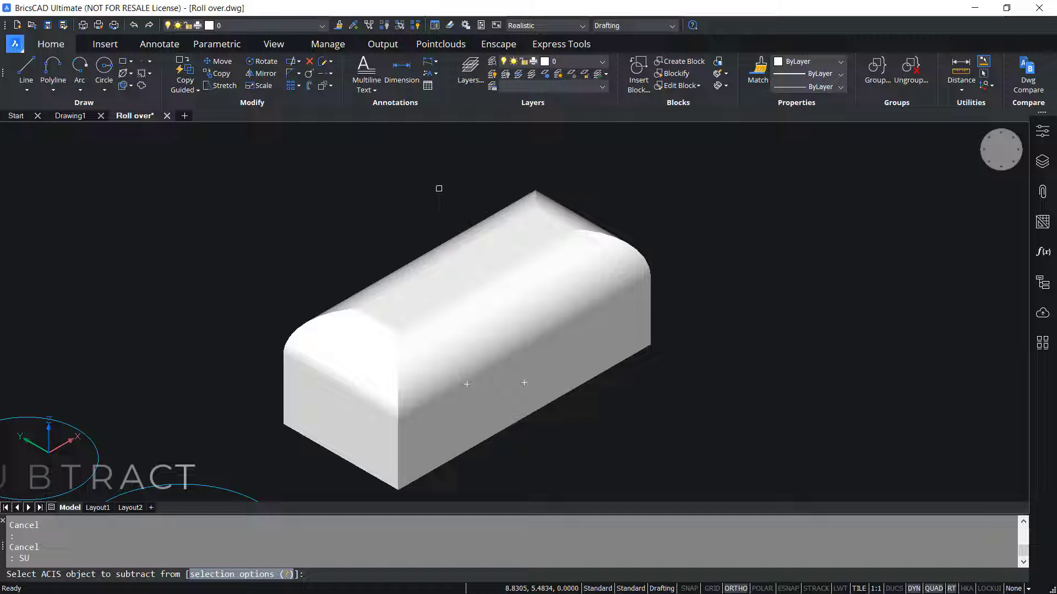
left_click(648, 283)
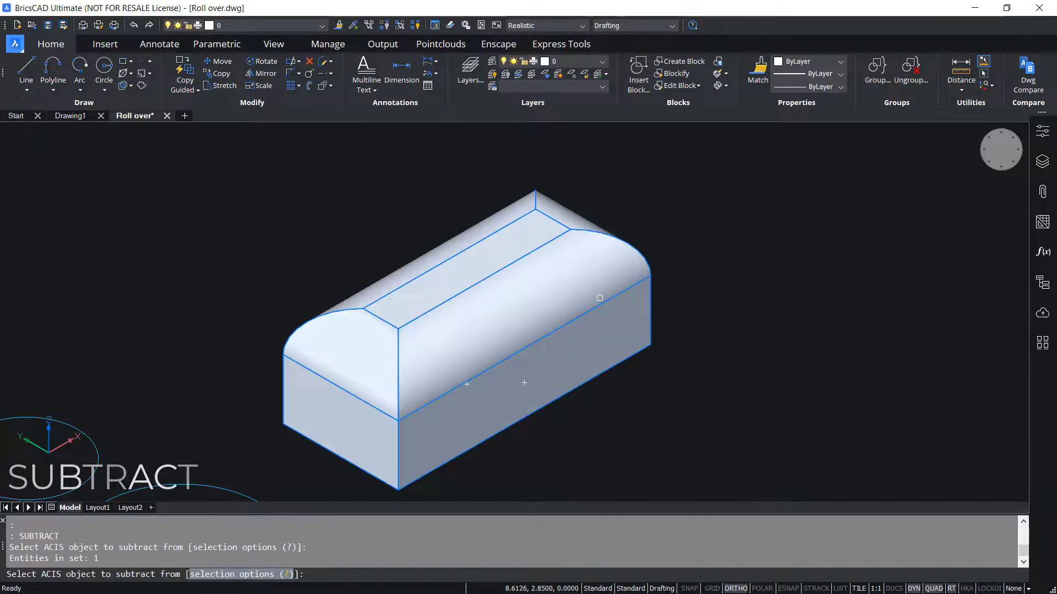
key("Return")
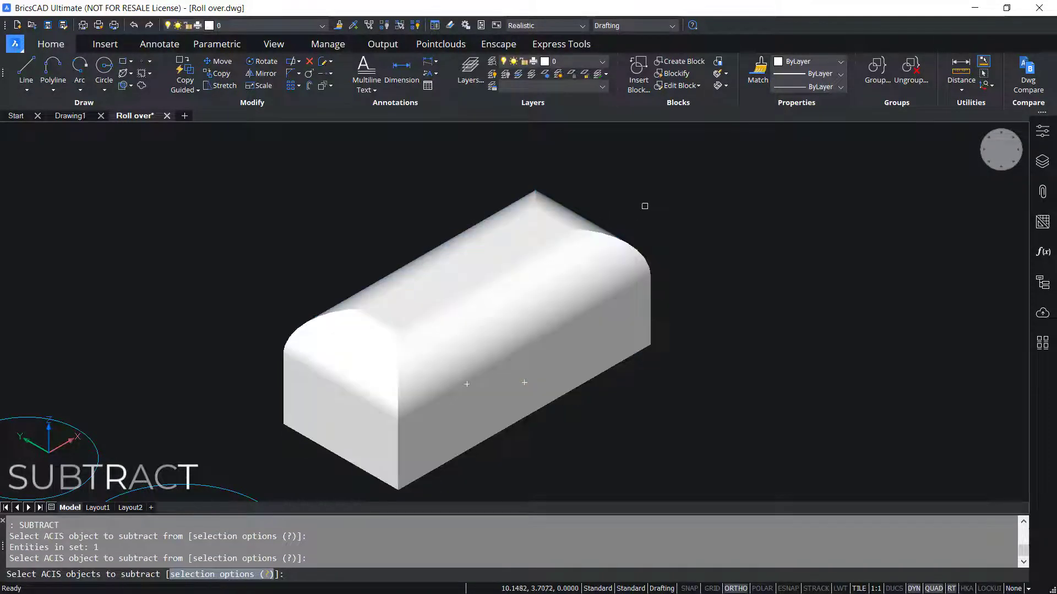
left_click(388, 178)
left_click(591, 483)
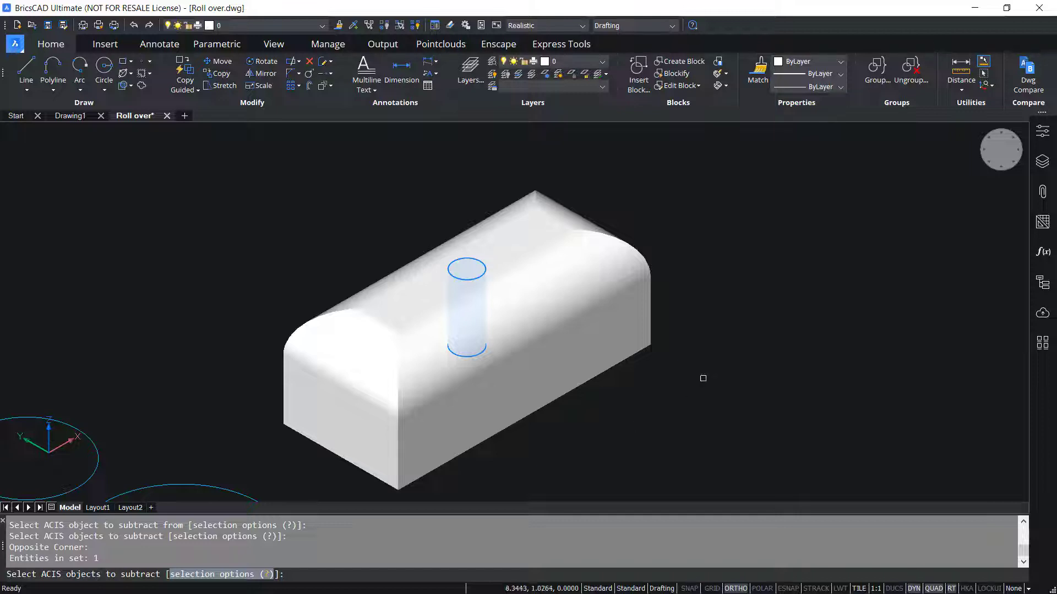
key("Return")
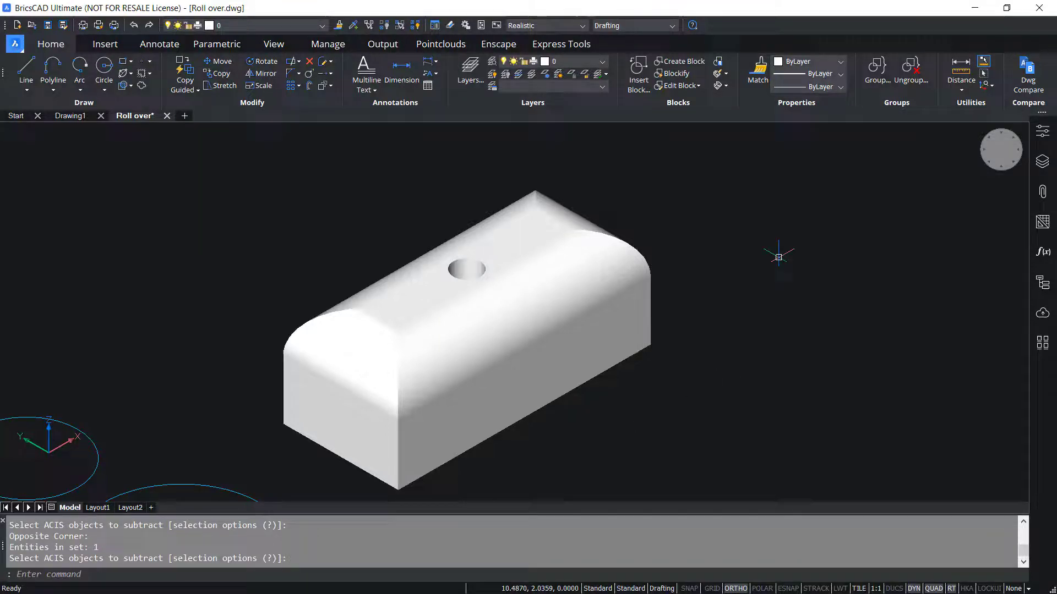
mouse_move(650, 307)
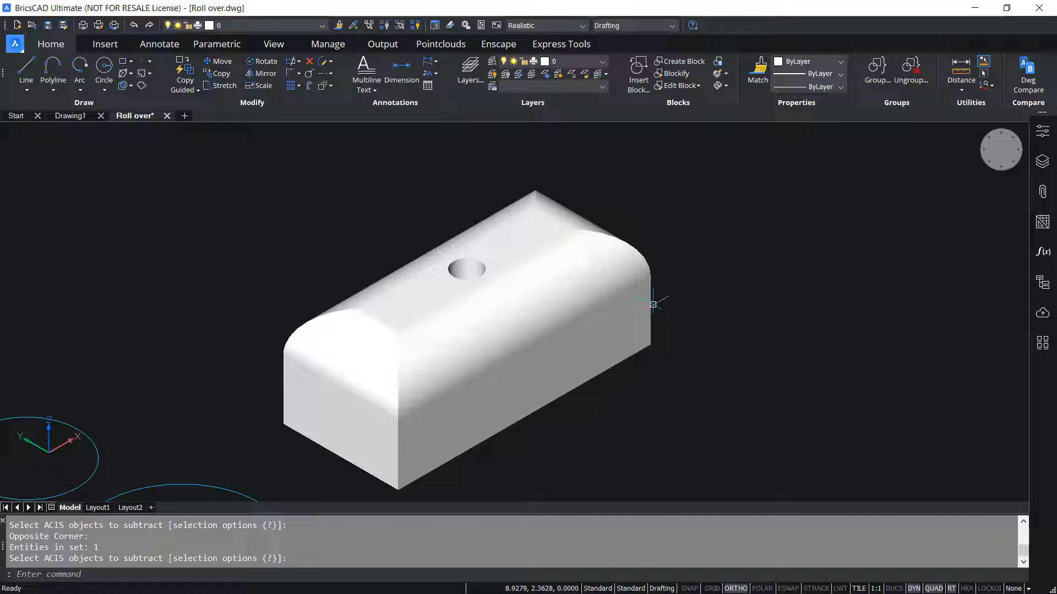
Step: Tick History and Material for 3D Solid in Customize's Properties tab and confirm
right_click(722, 107)
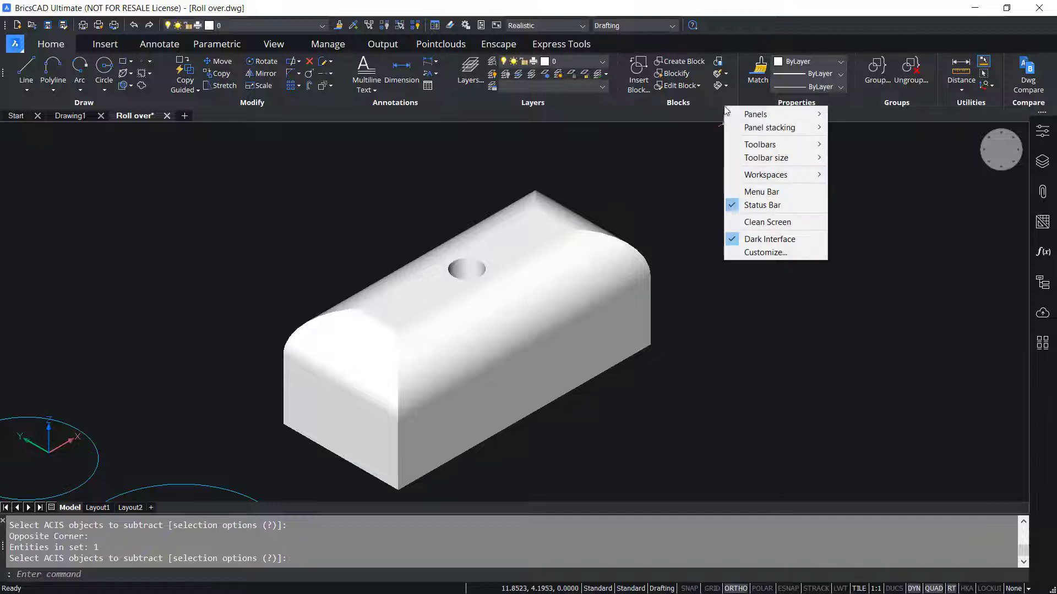
left_click(764, 254)
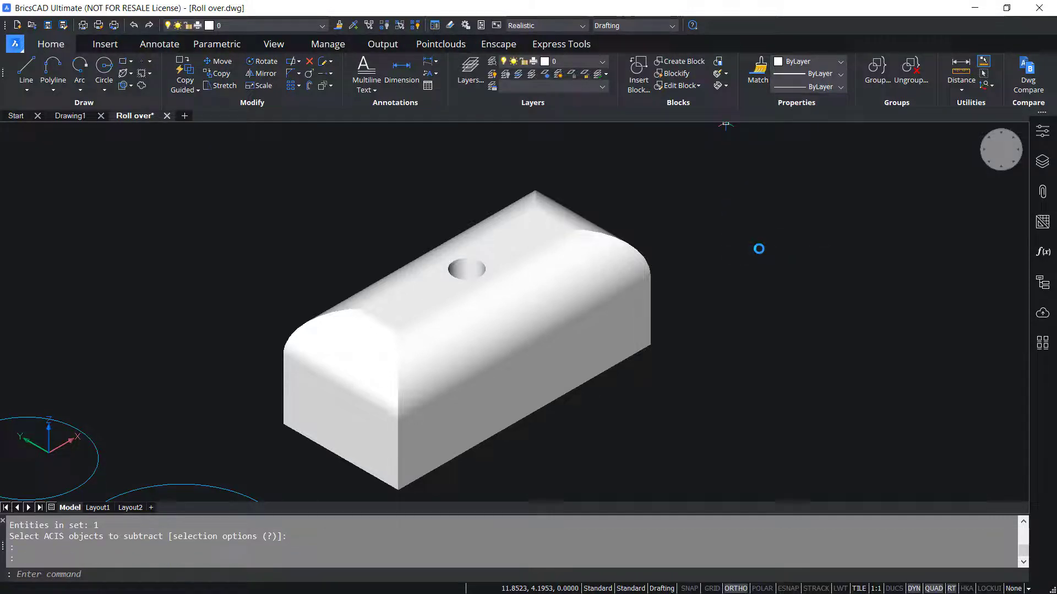
left_click(570, 188)
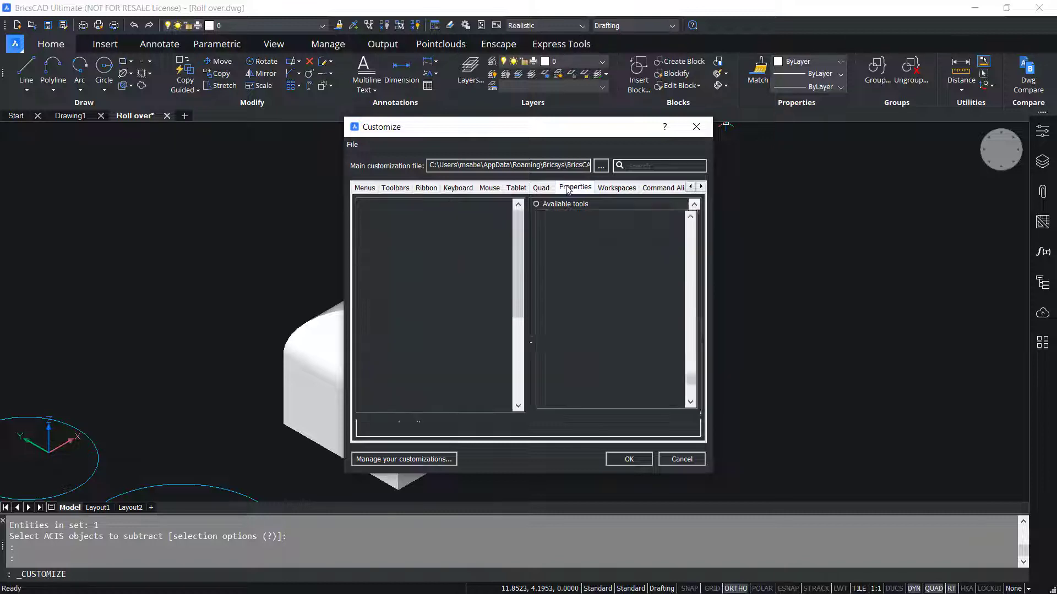
scroll(520, 293, "down", 2)
left_click(403, 283)
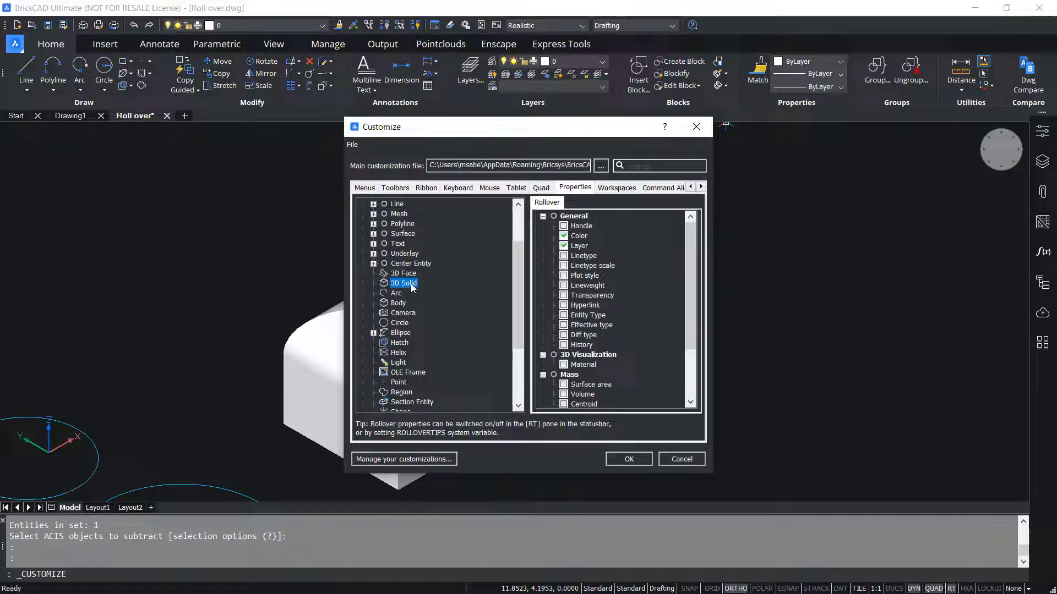
left_click(564, 345)
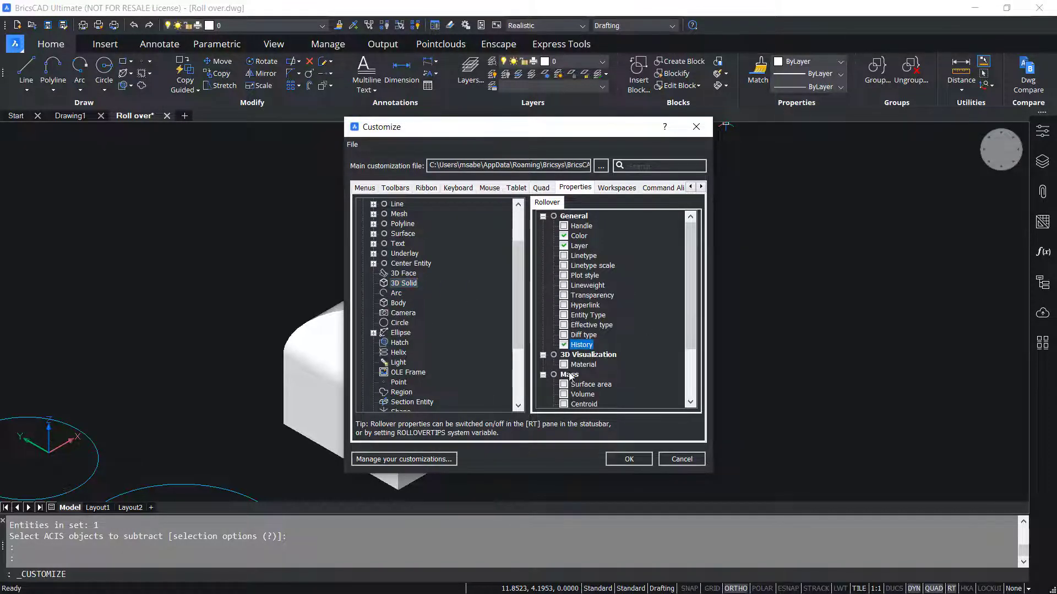
scroll(571, 378, "down", 2)
left_click(564, 325)
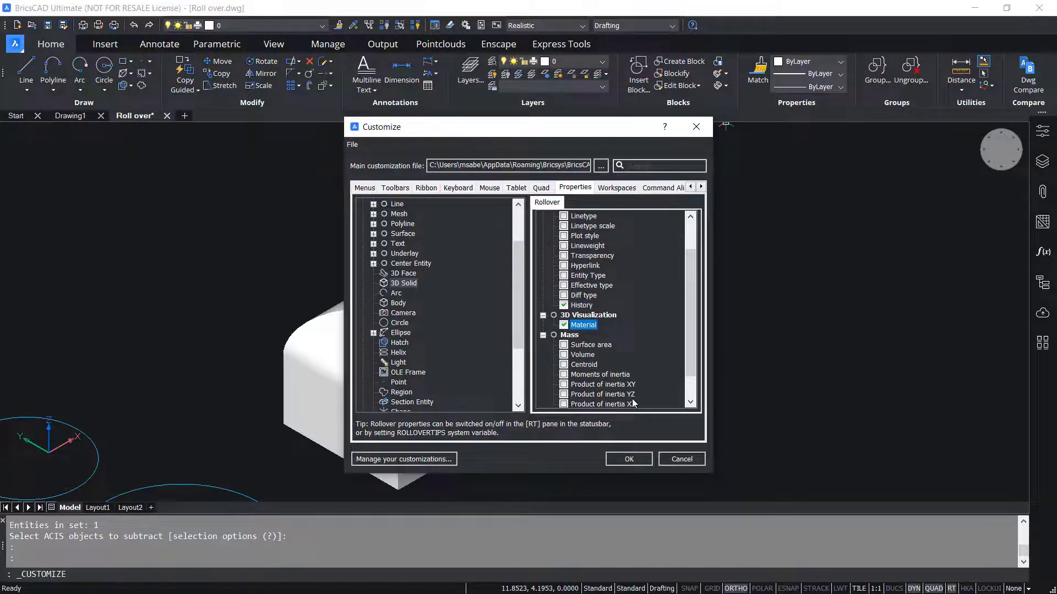
left_click(638, 459)
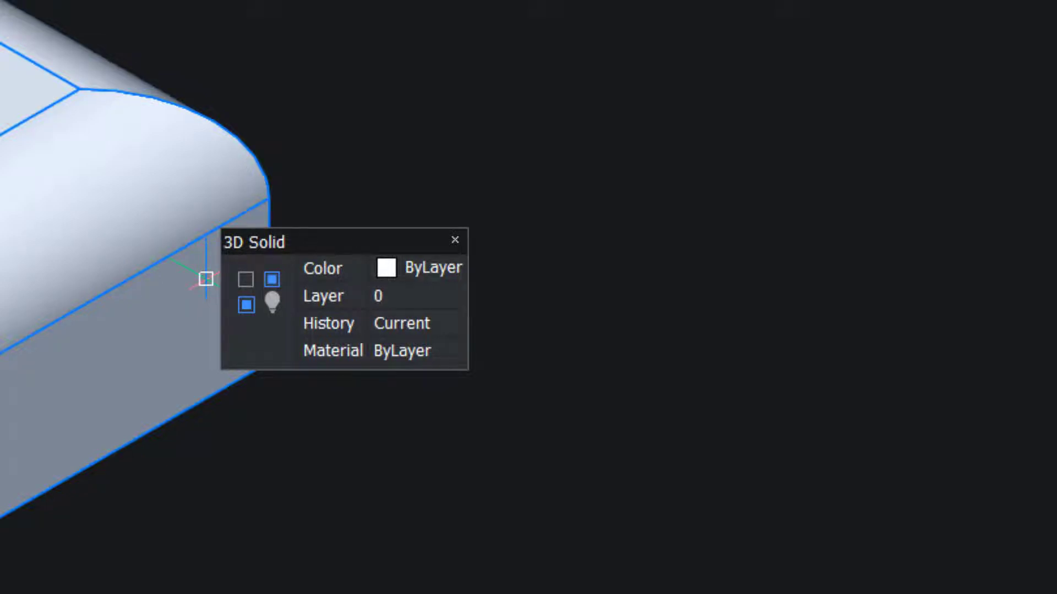
Step: Open the solid's History dropdown in the rollover tip, showing Undo 1, 2 and 3 steps
left_click(454, 329)
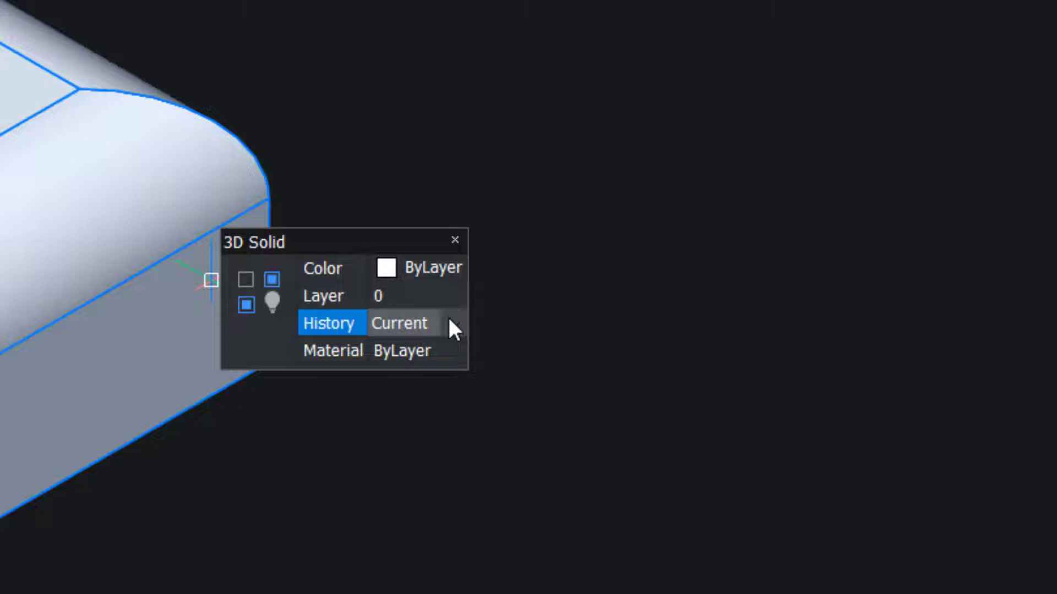
left_click(449, 320)
left_click(449, 324)
left_click(454, 330)
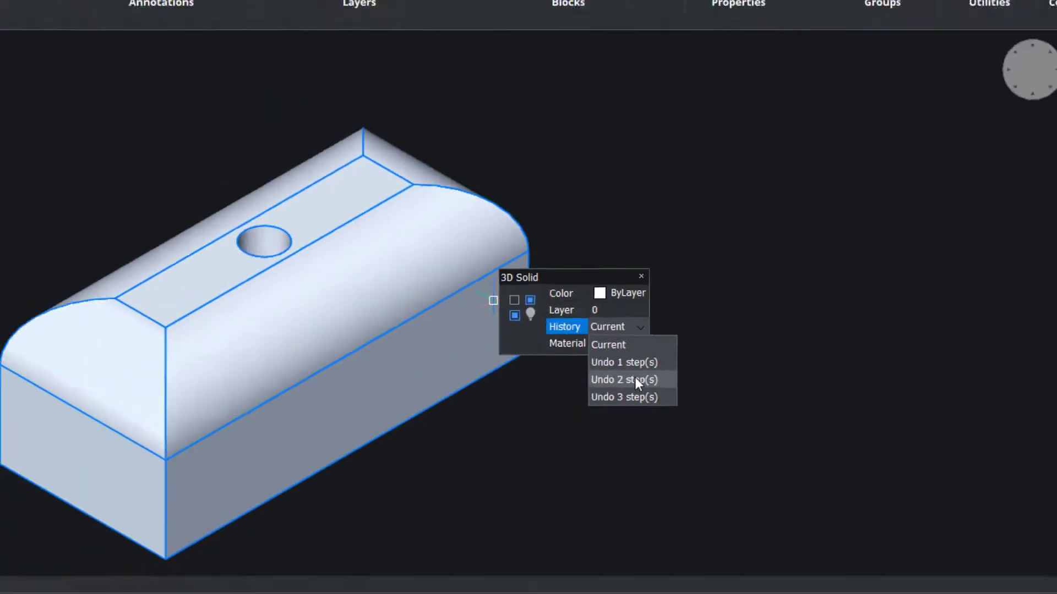
left_click(444, 410)
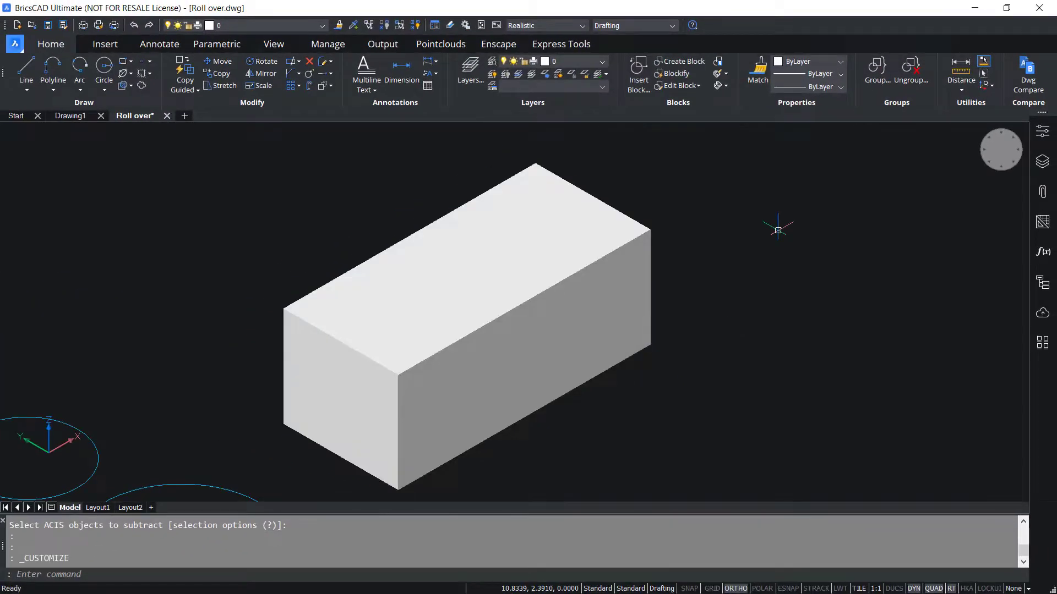